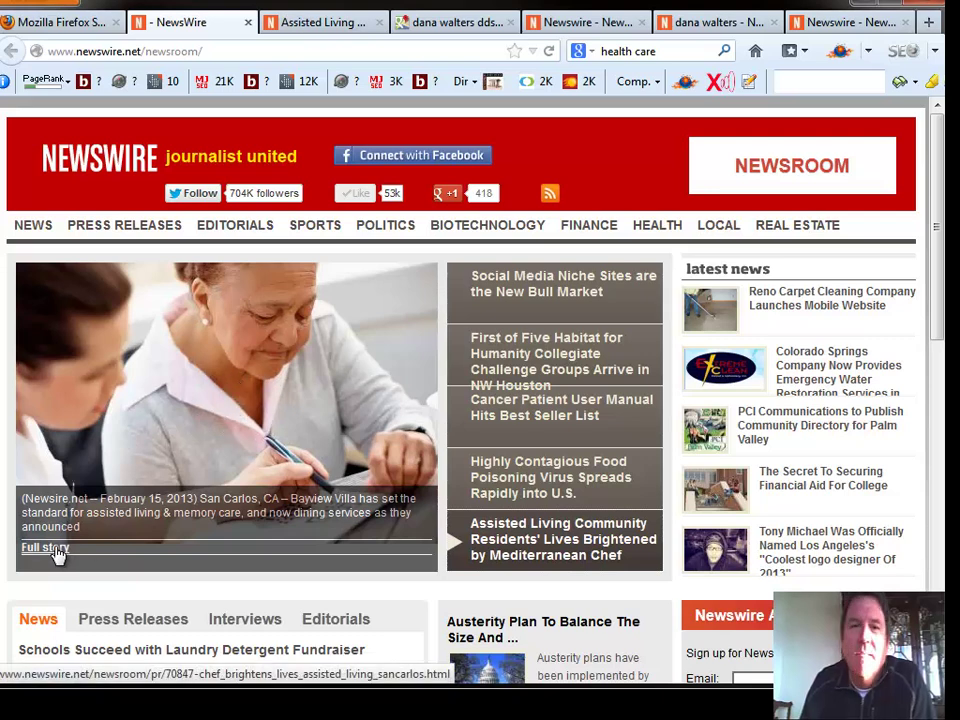
Step: Open the full story 'Assisted Living Community Residents' Lives Brightened by Mediterranean Chef'
click(55, 549)
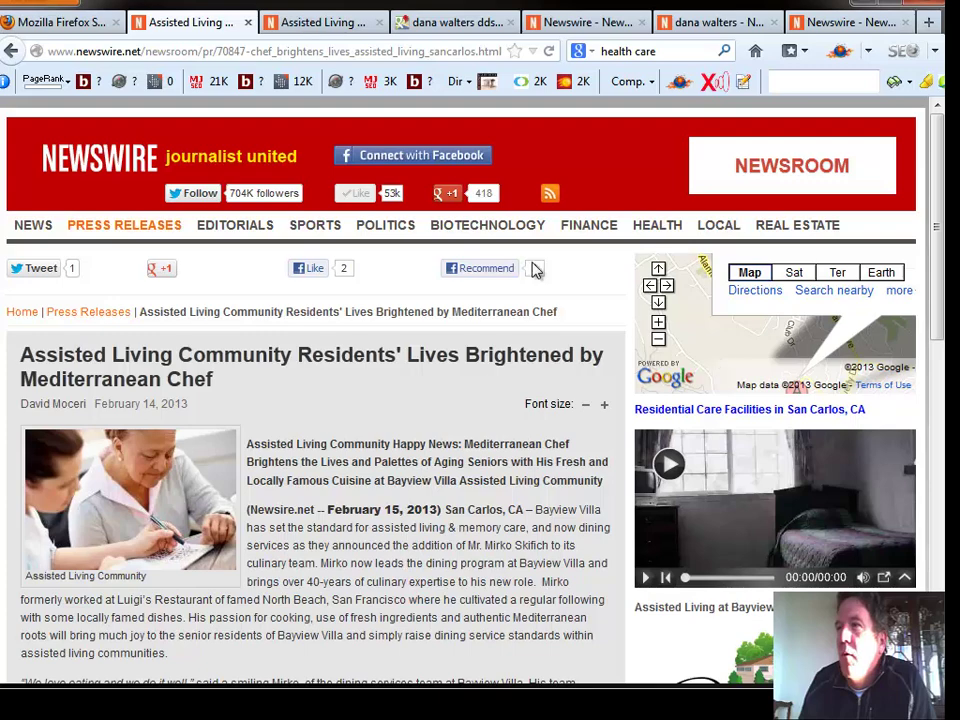
Step: Switch to the 'dana walters dds' Google Maps browser tab
click(412, 28)
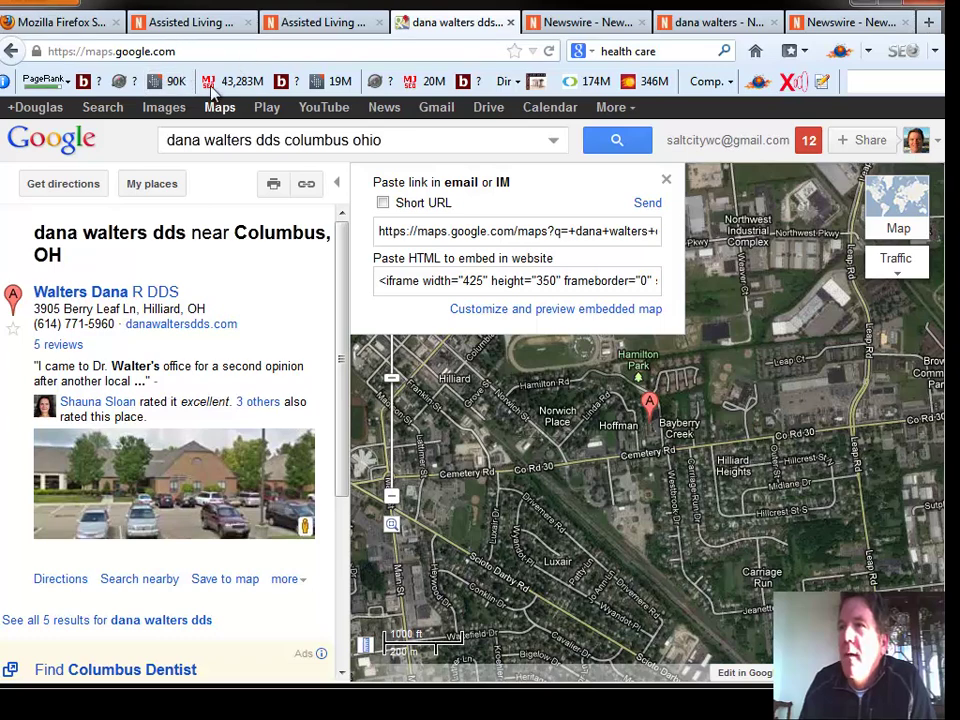
Step: Rerun the 'dana walters dds columbus ohio' search to show the Hilliard listing
click(398, 140)
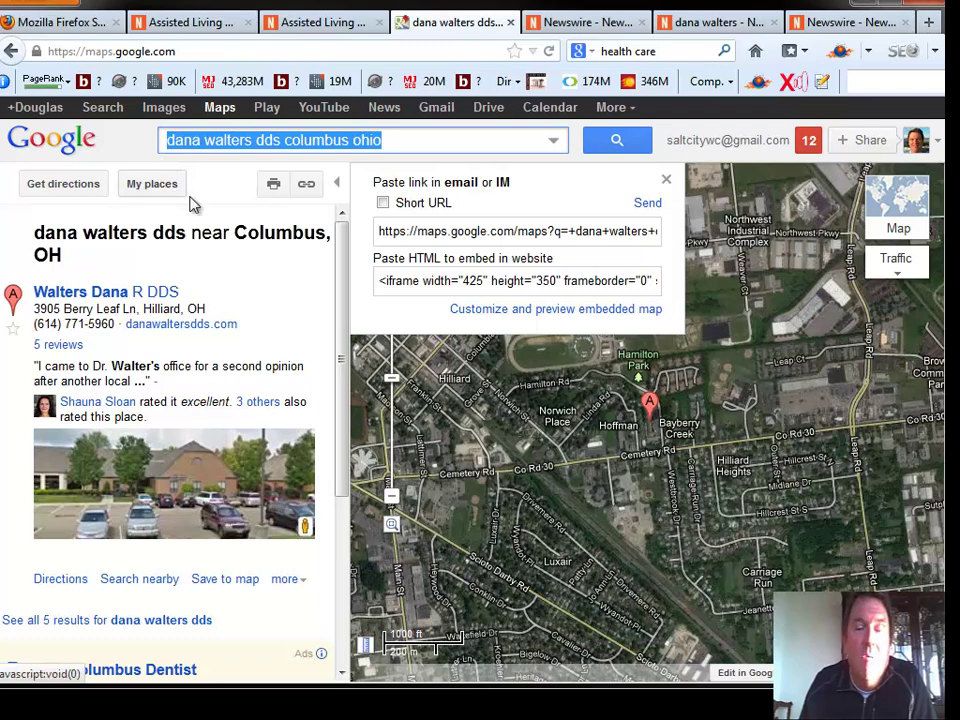
click(617, 140)
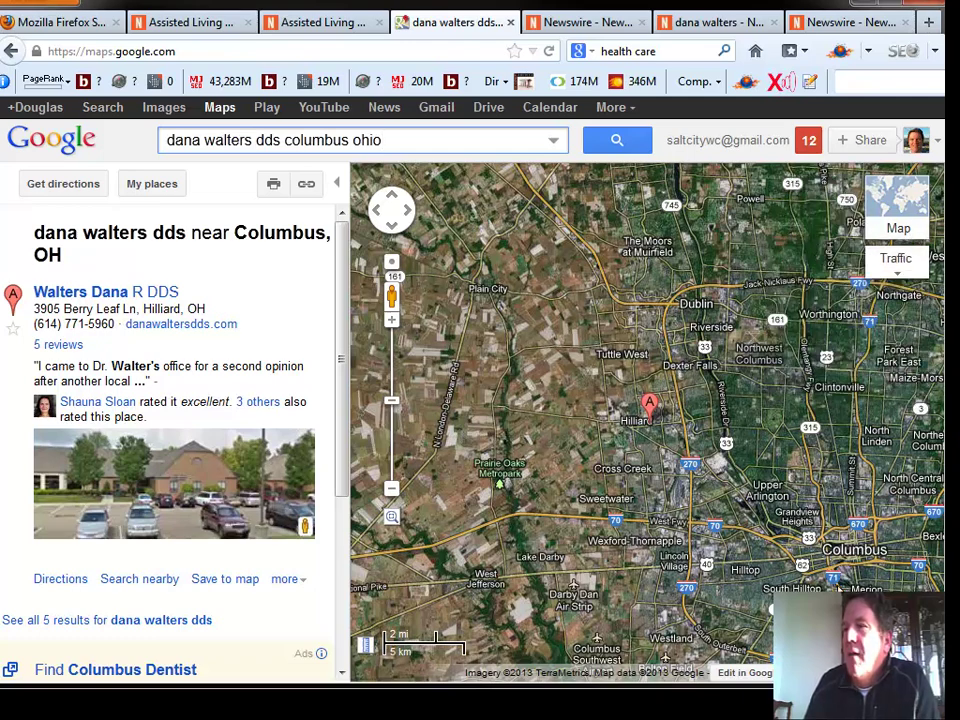
Step: Zoom in around the Hilliard marker and switch from satellite imagery to the road map
click(392, 401)
drag(392, 401, 392, 390)
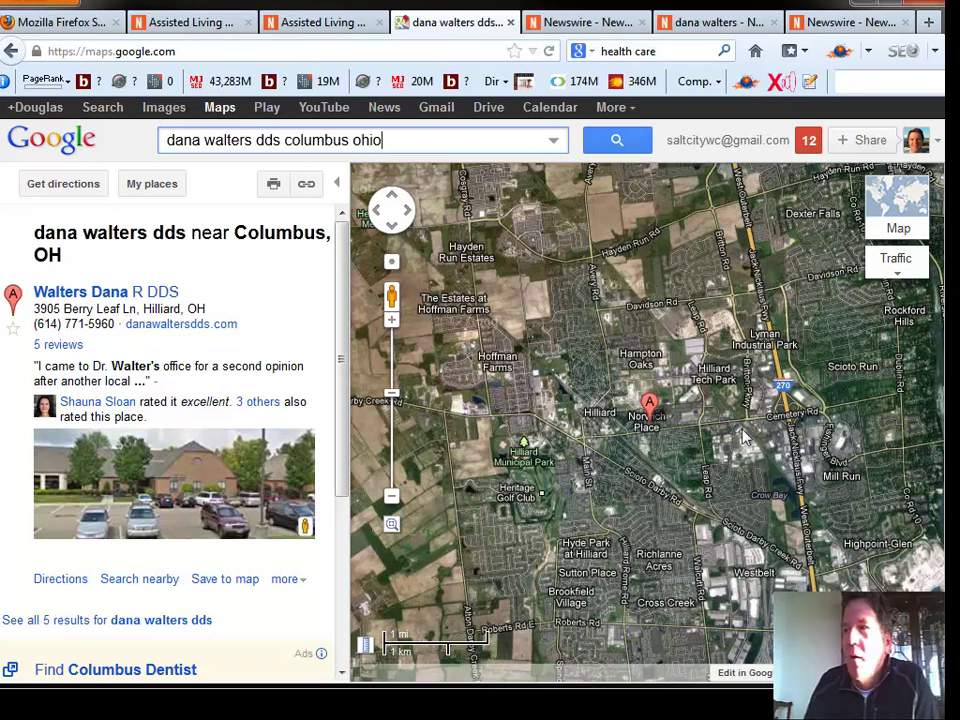
mouse_move(917, 223)
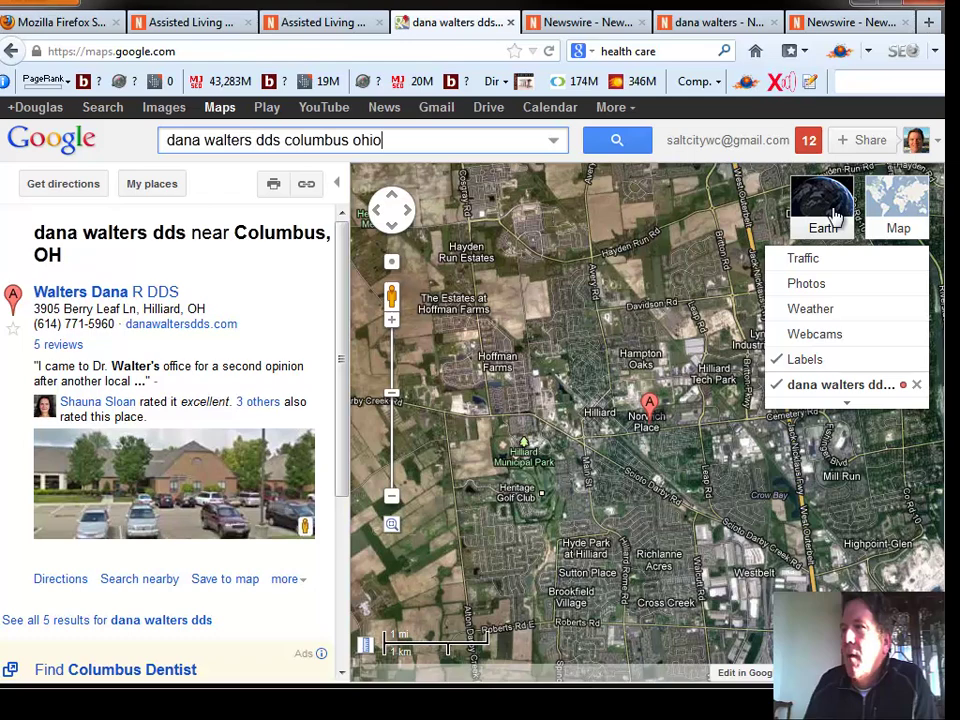
click(900, 205)
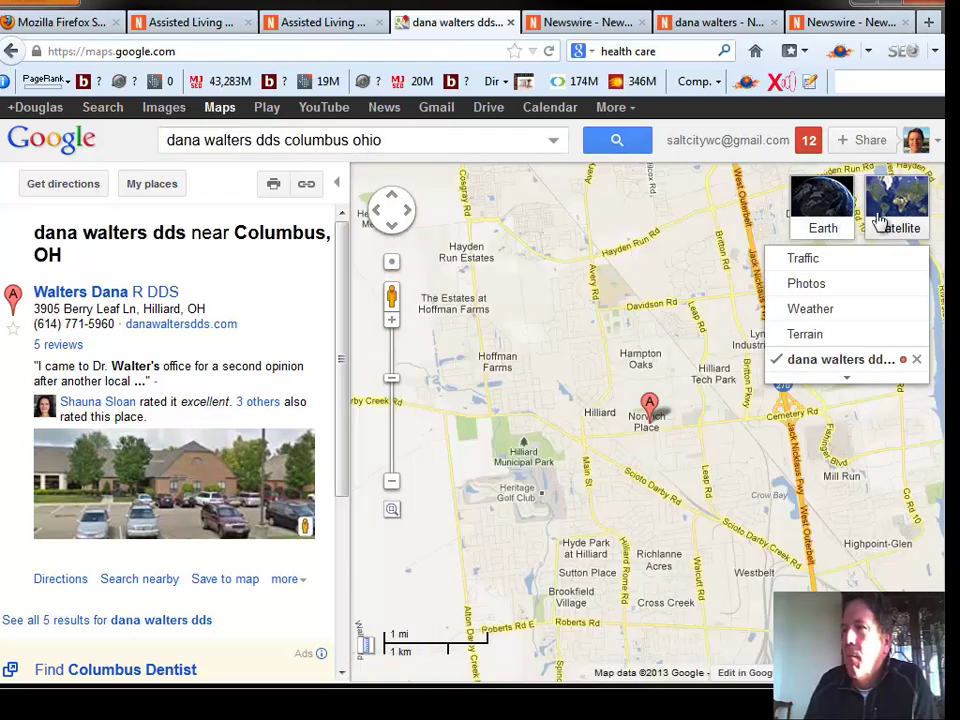
click(830, 205)
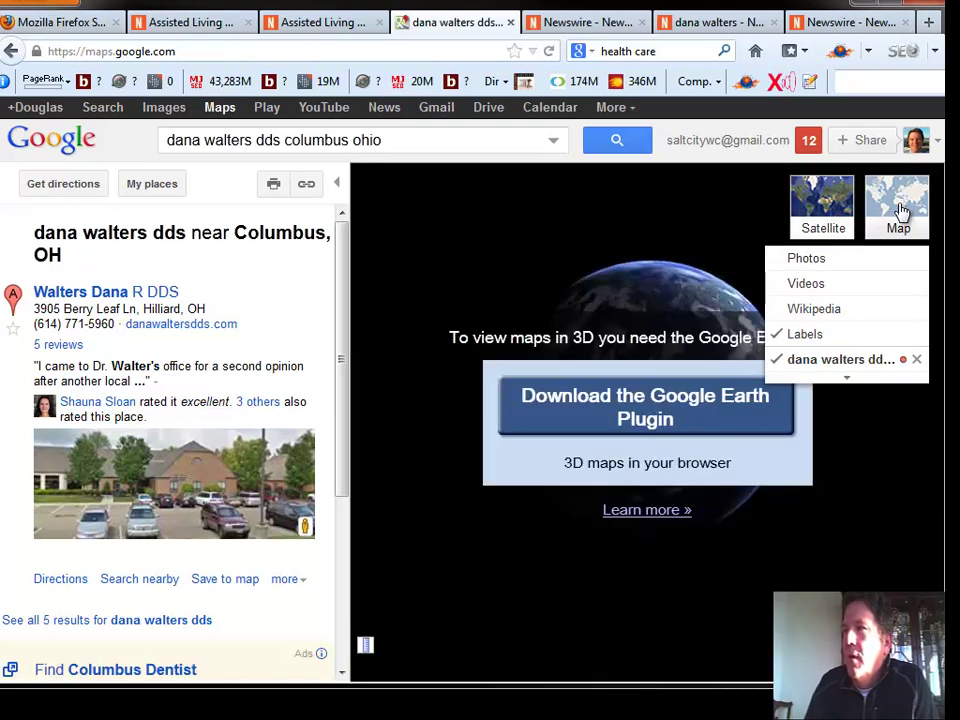
click(884, 222)
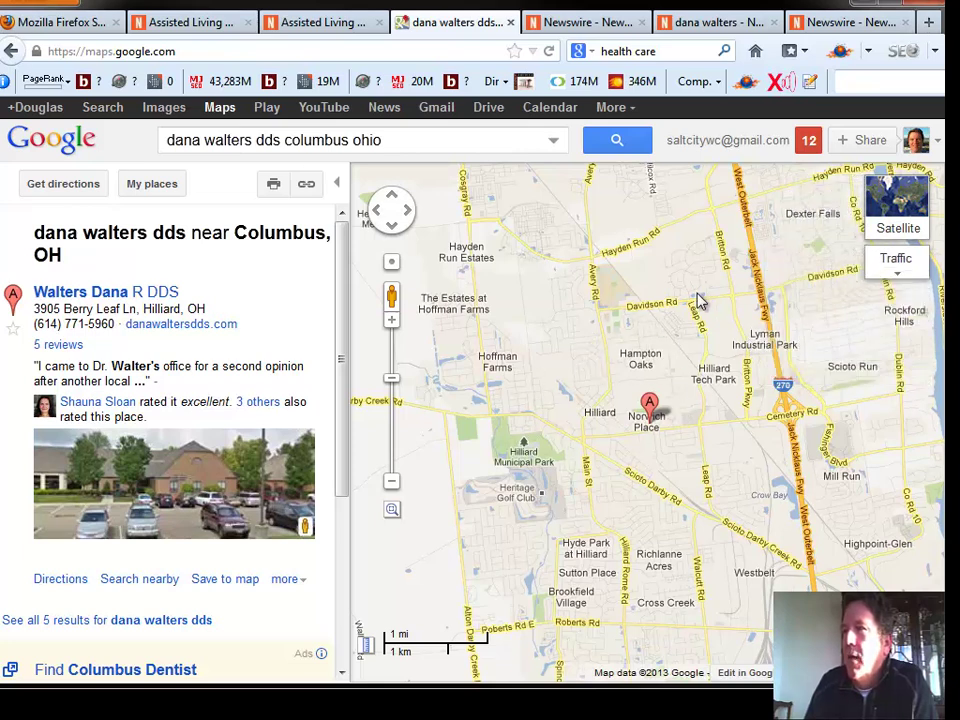
mouse_move(889, 278)
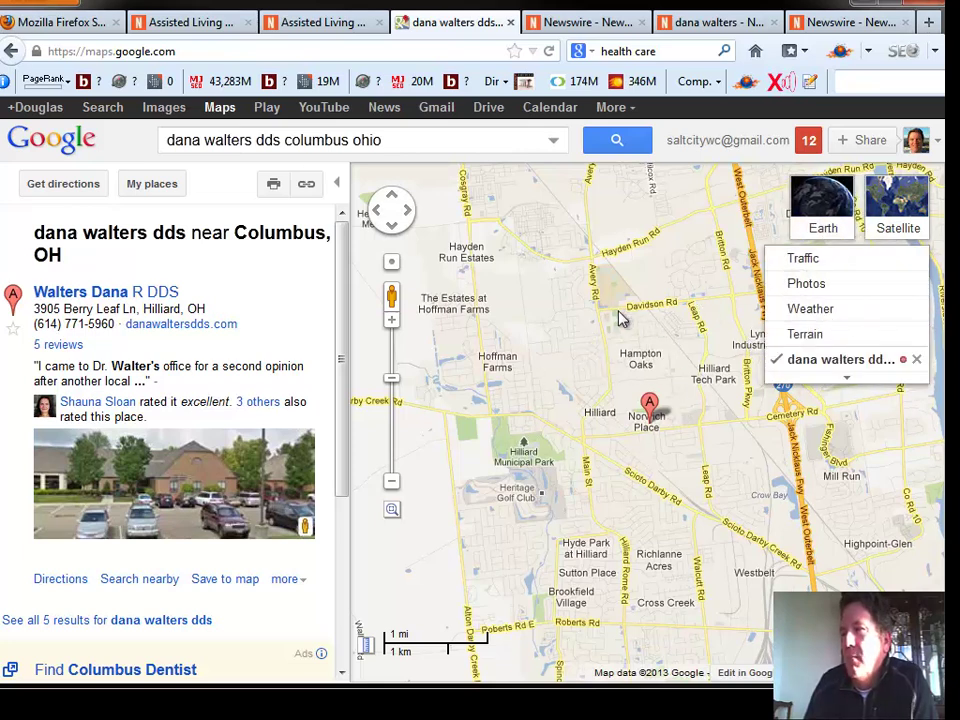
click(396, 377)
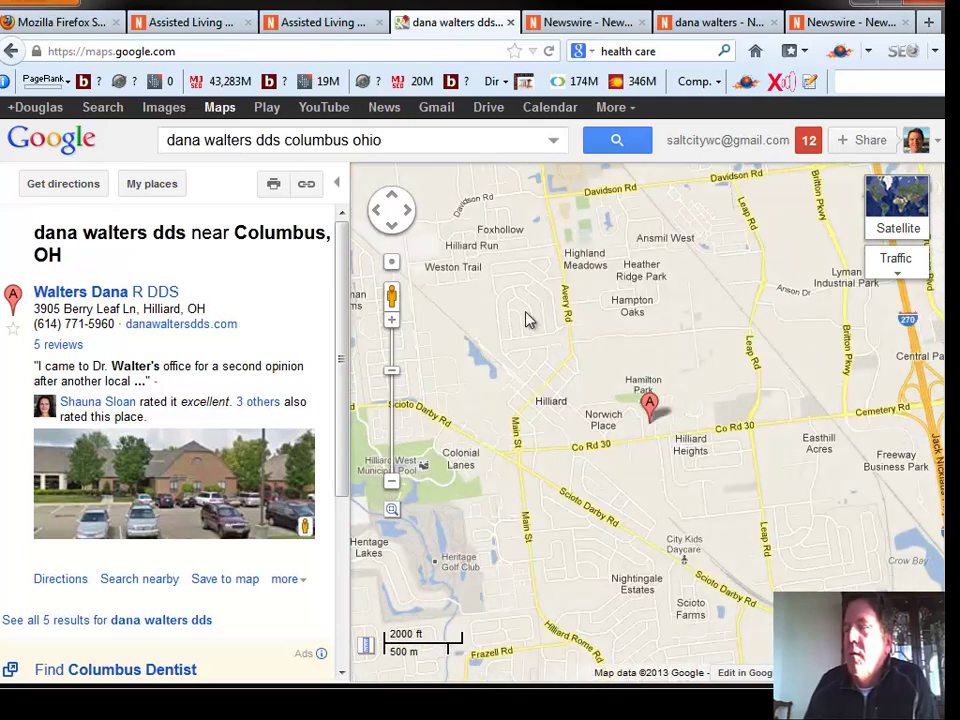
mouse_move(836, 257)
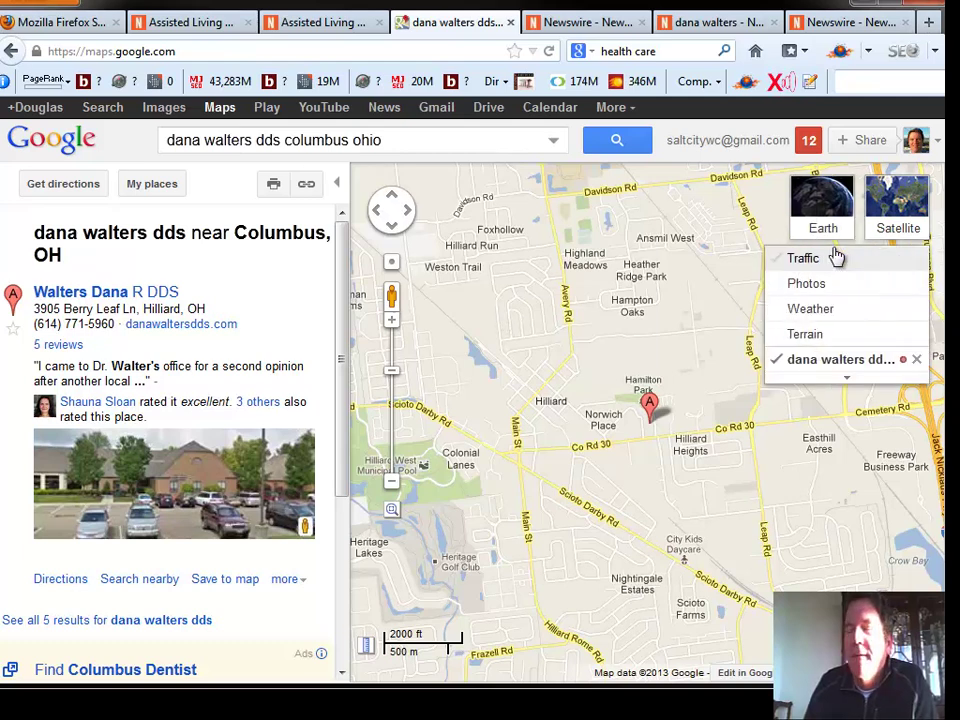
click(307, 187)
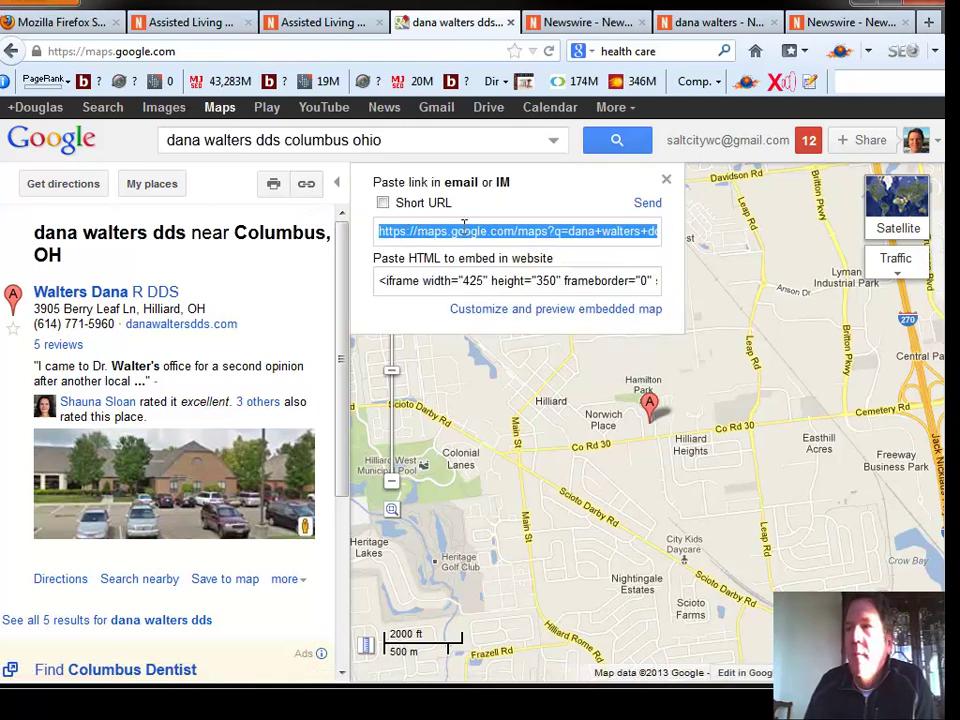
click(383, 203)
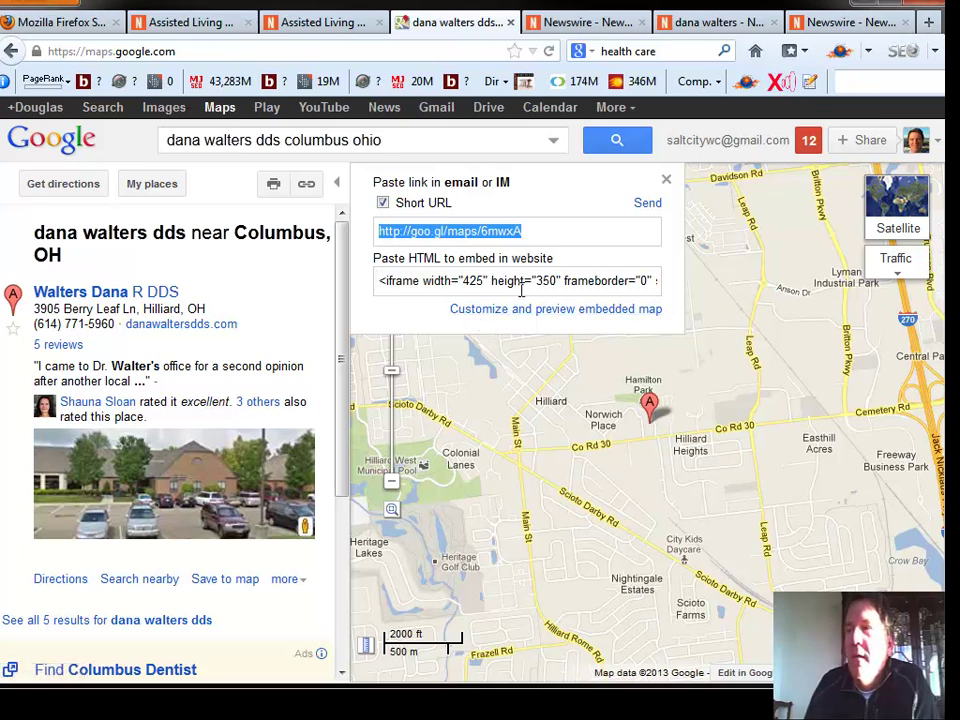
Step: Set the embedded map preview to a custom size of 300 wide by 450 tall
click(506, 311)
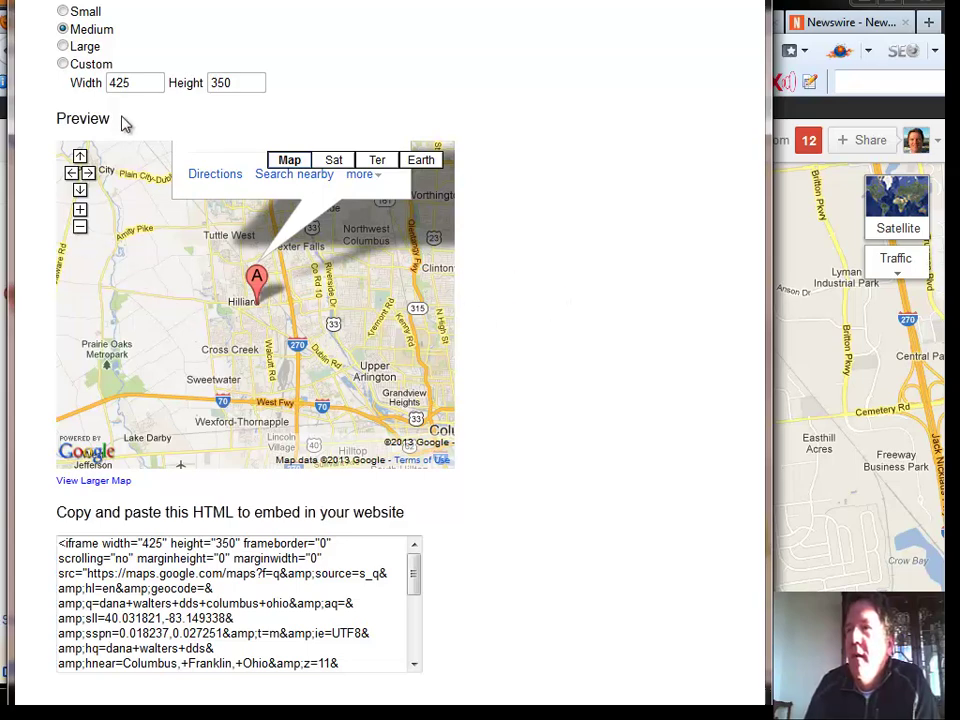
click(62, 65)
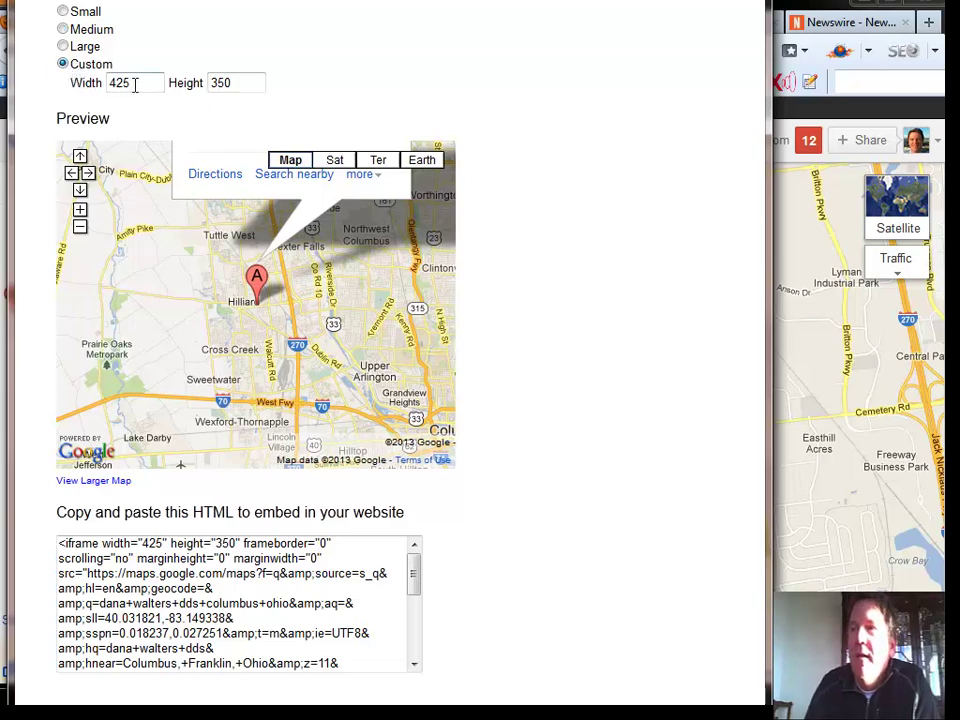
drag(134, 83, 115, 84)
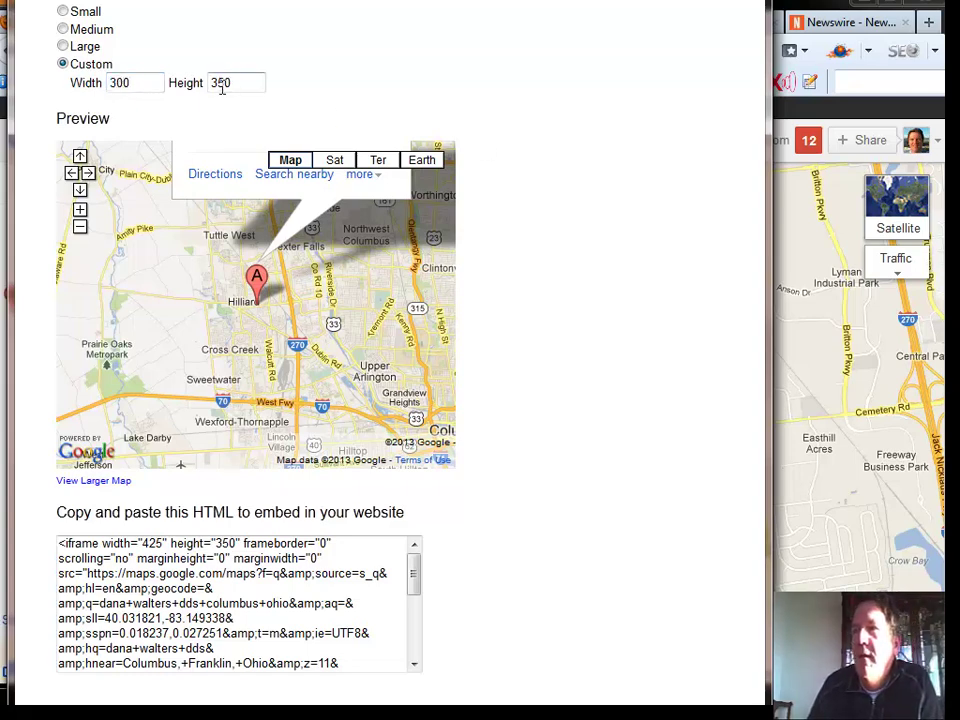
drag(209, 82, 213, 84)
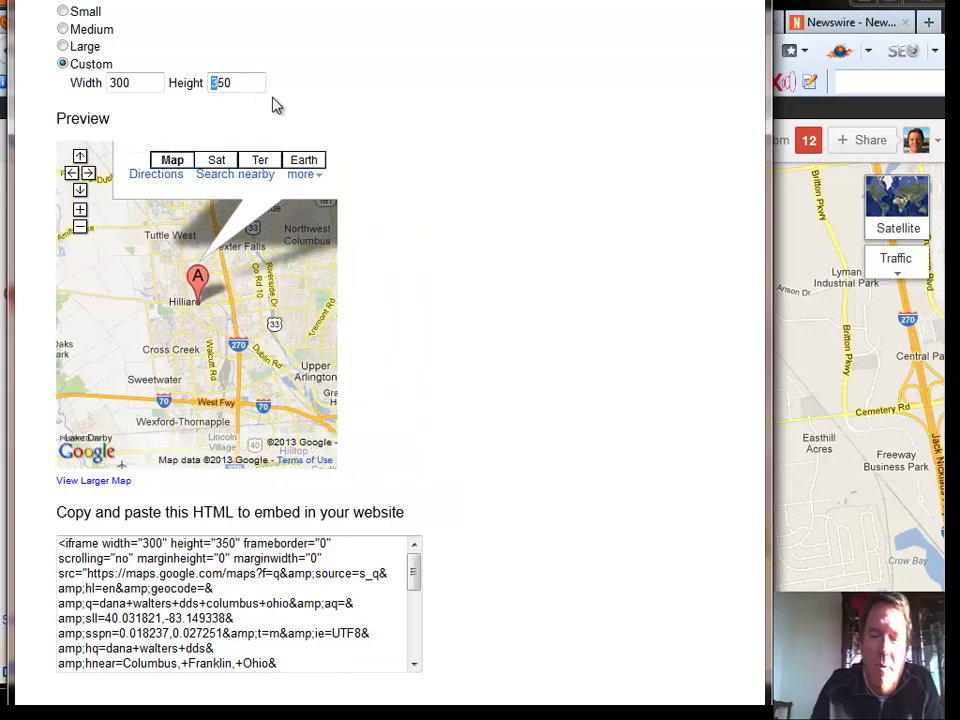
click(476, 182)
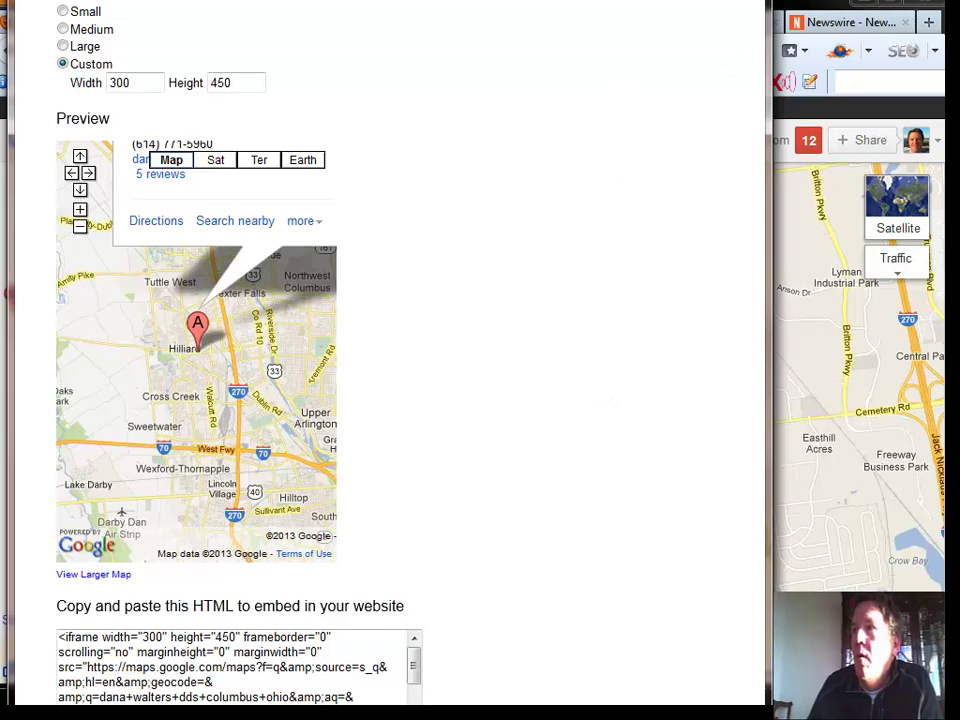
Step: Select and copy the embed HTML code, then close the preview
scroll(297, 265, down, 1)
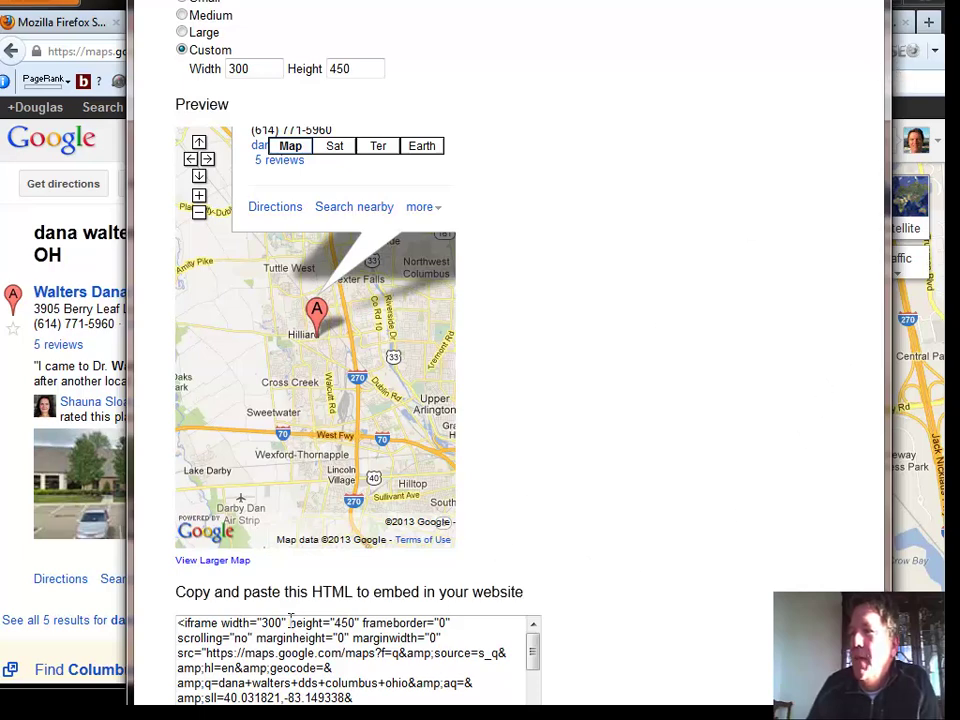
drag(178, 623, 360, 712)
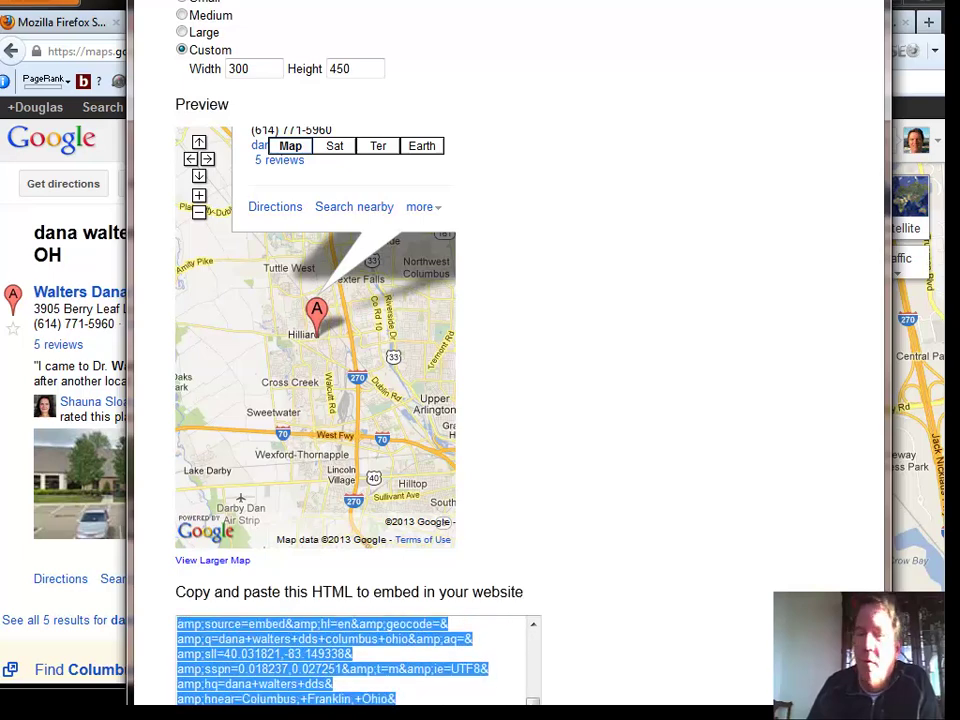
right_click(514, 643)
click(33, 216)
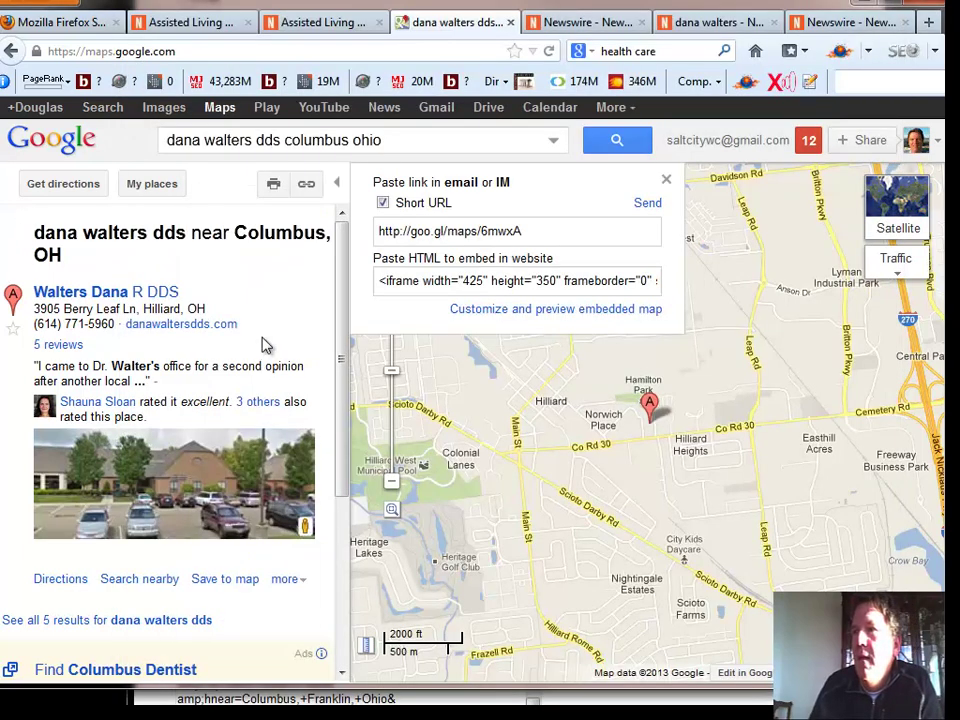
click(590, 25)
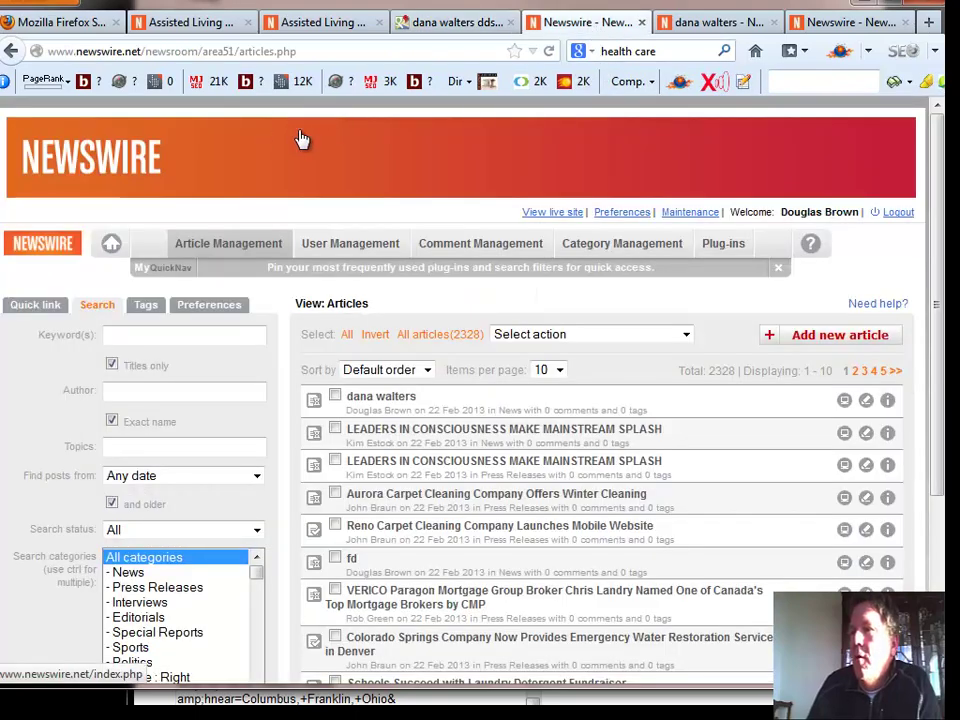
click(838, 338)
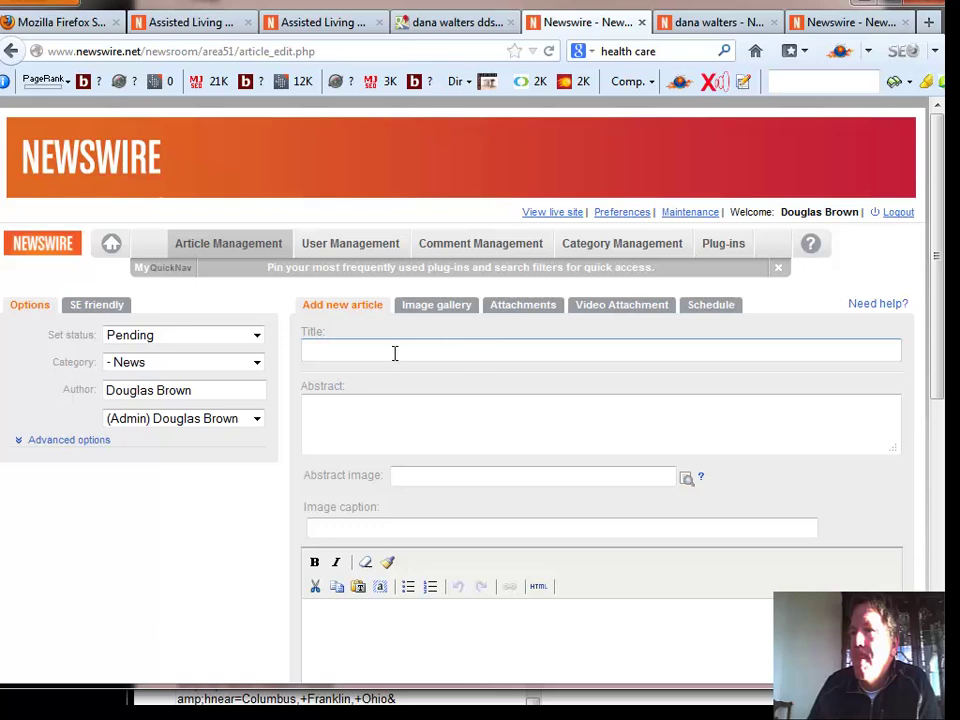
click(340, 352)
click(427, 385)
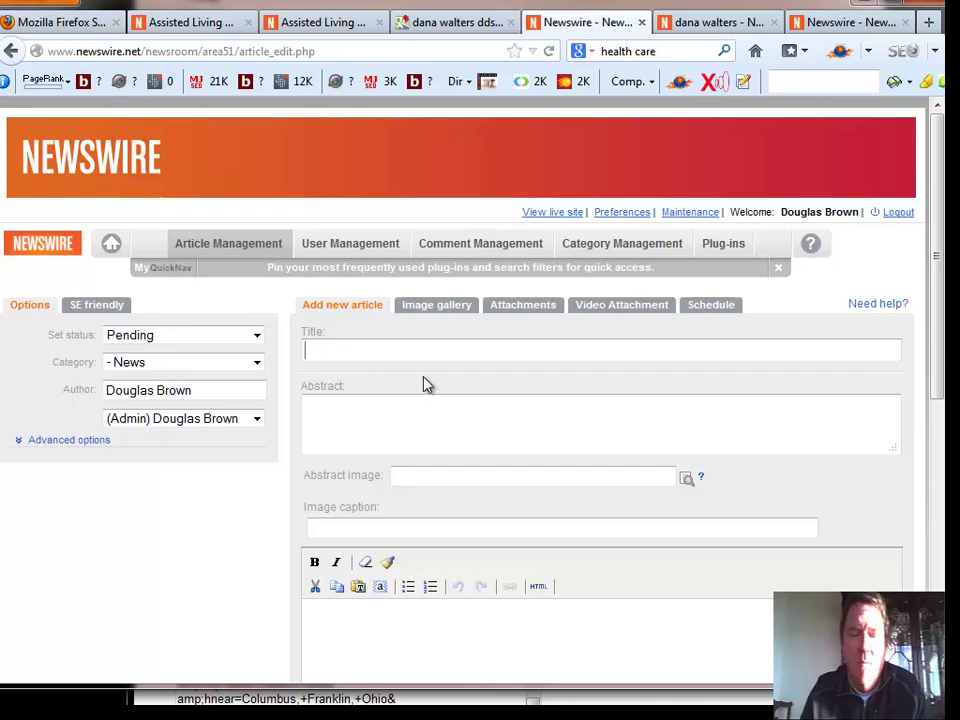
text(Dana walters)
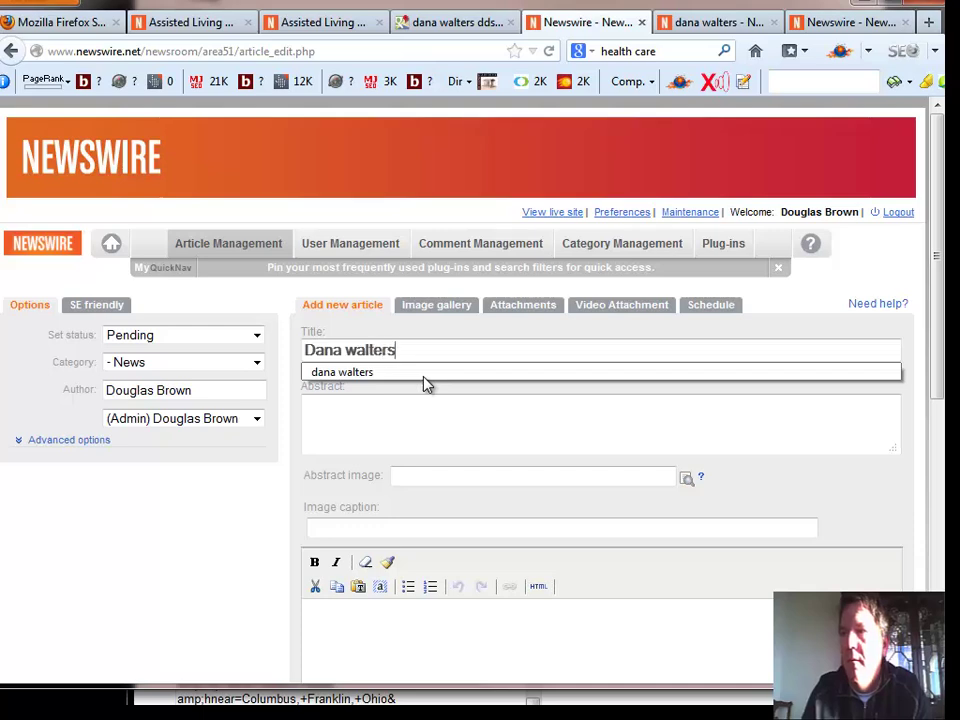
click(431, 430)
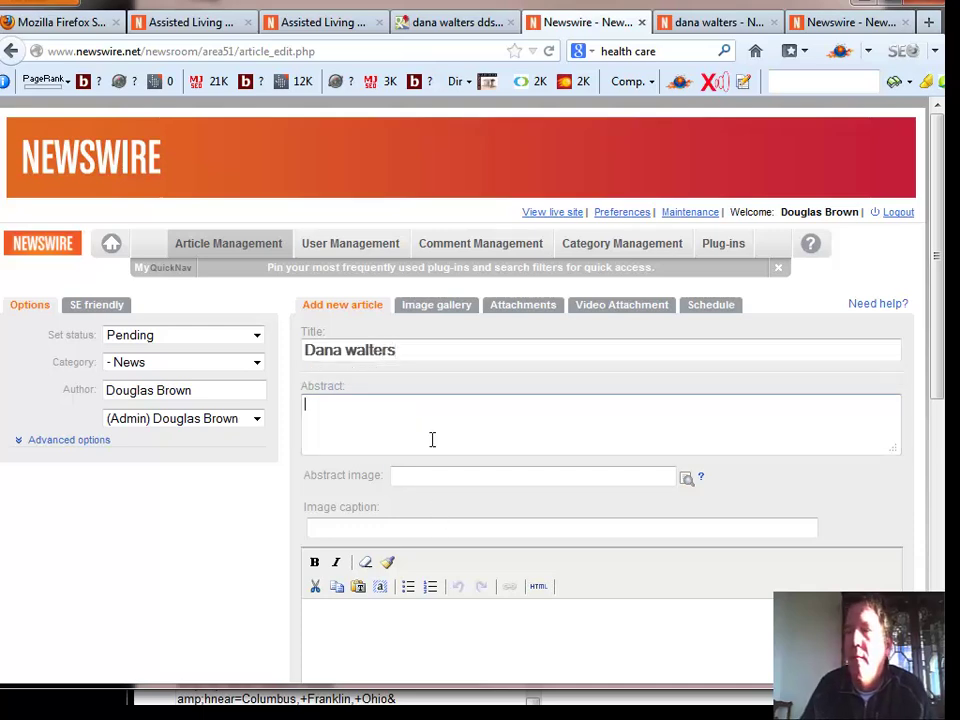
Step: Paste the Google Maps iframe code into the article's Embed Video field
scroll(440, 450, down, 3)
scroll(448, 467, down, 3)
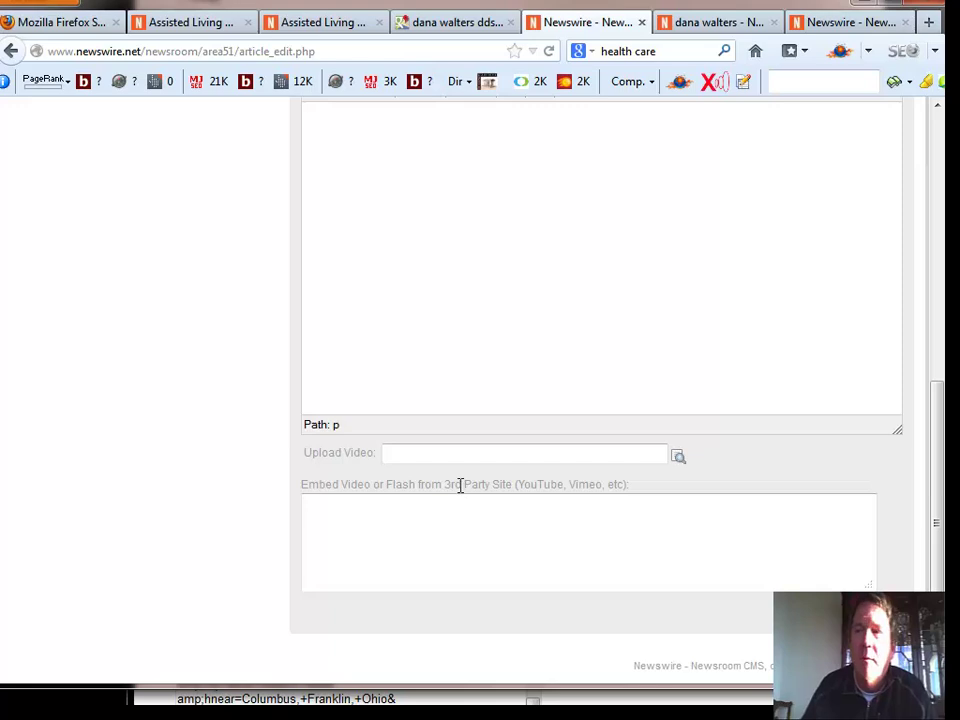
click(413, 562)
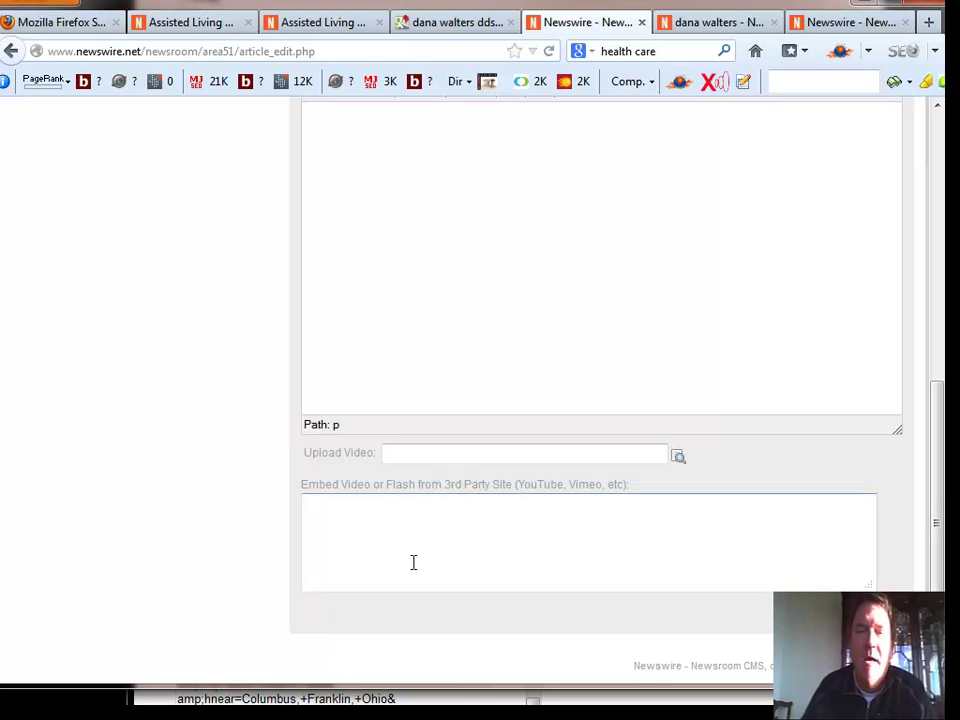
click(313, 488)
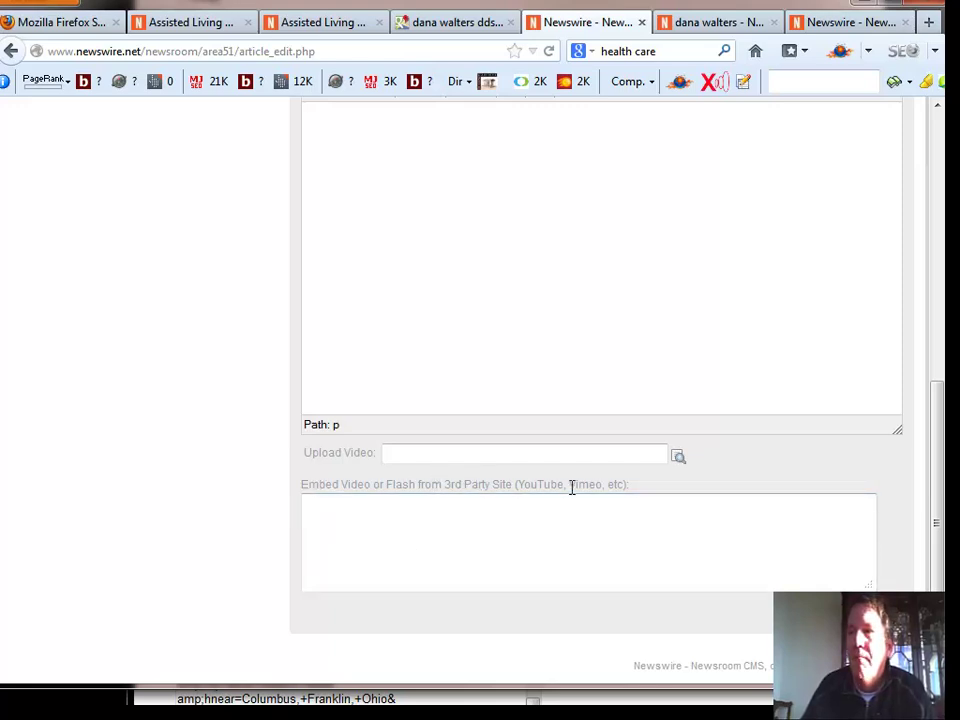
click(347, 530)
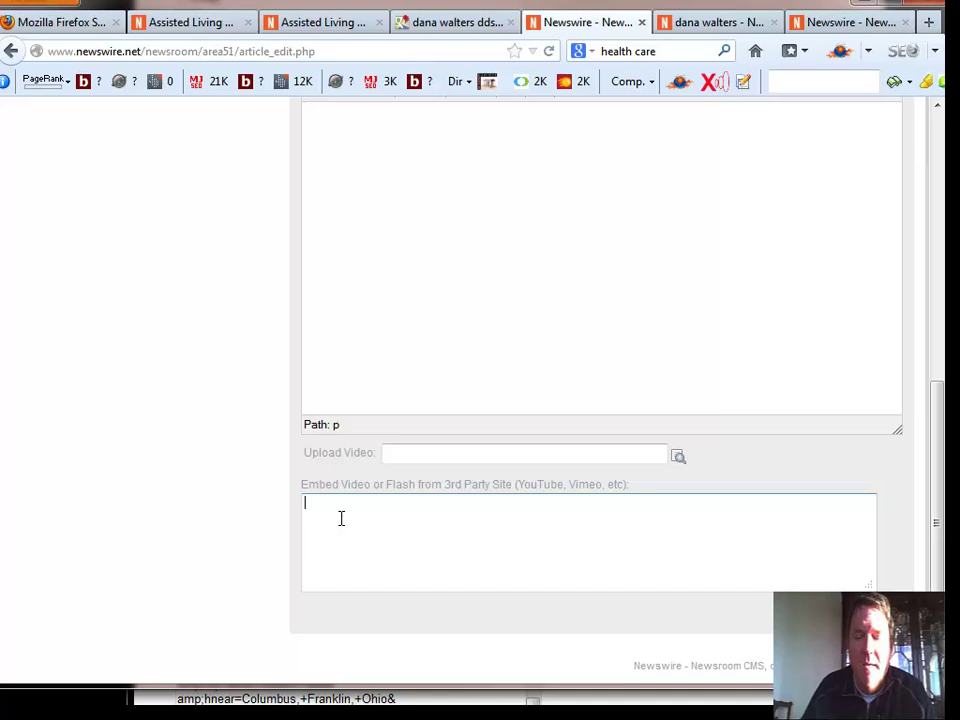
key(ctrl+v)
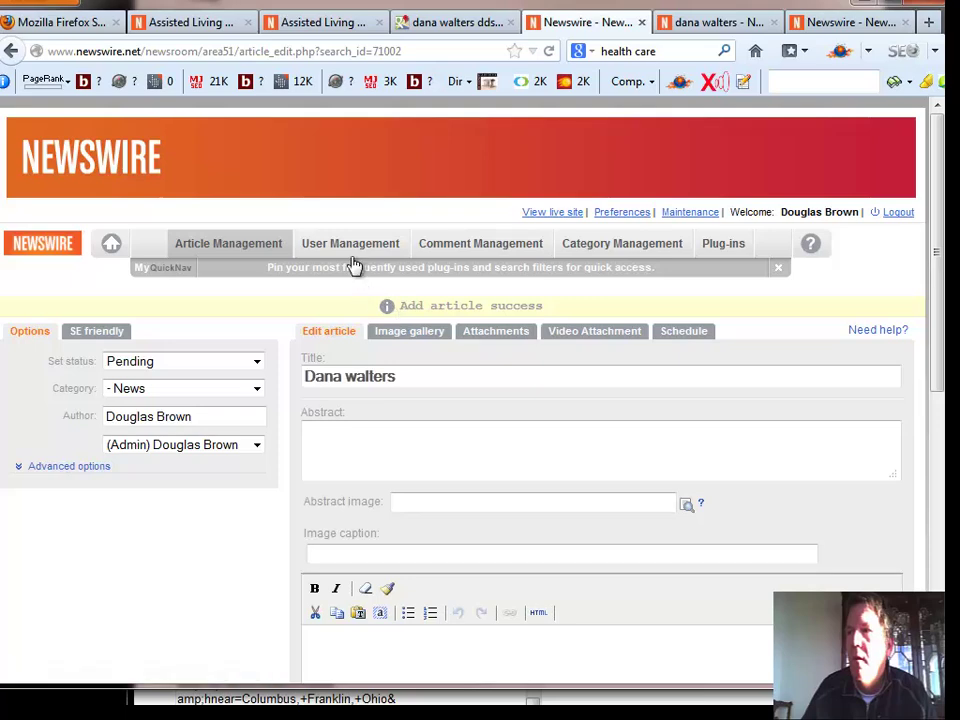
click(262, 248)
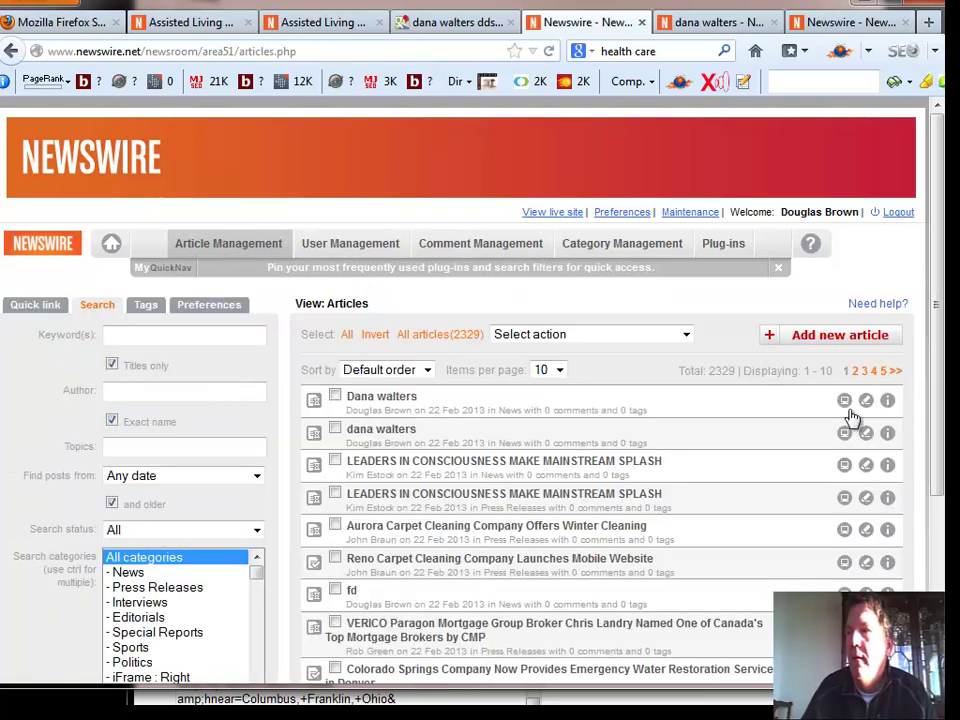
click(844, 400)
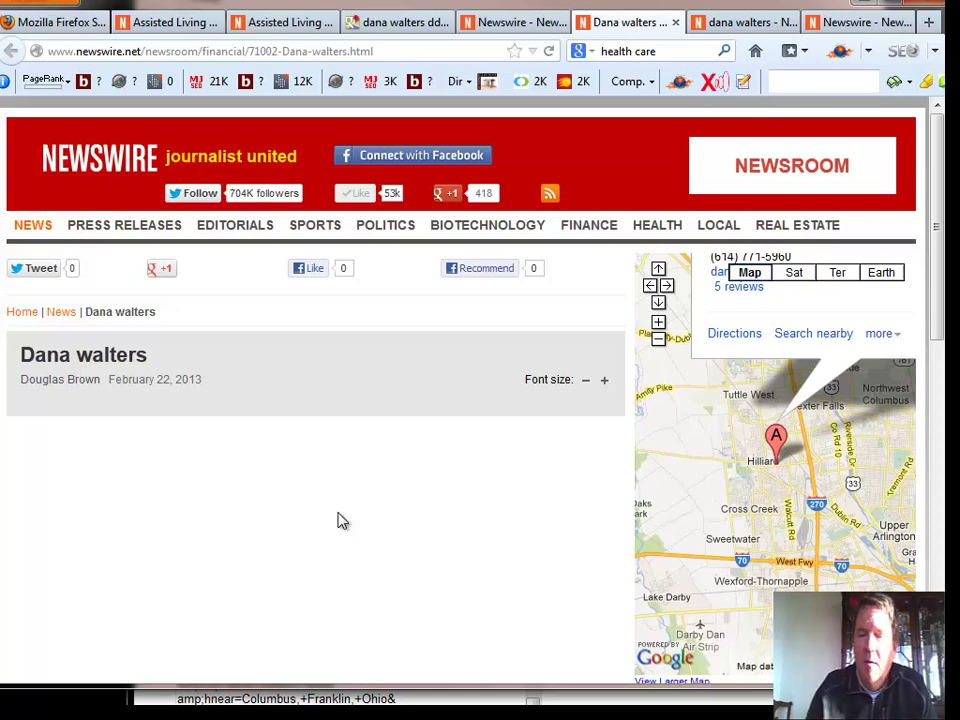
key(ctrl+minus)
key(ctrl+minus)
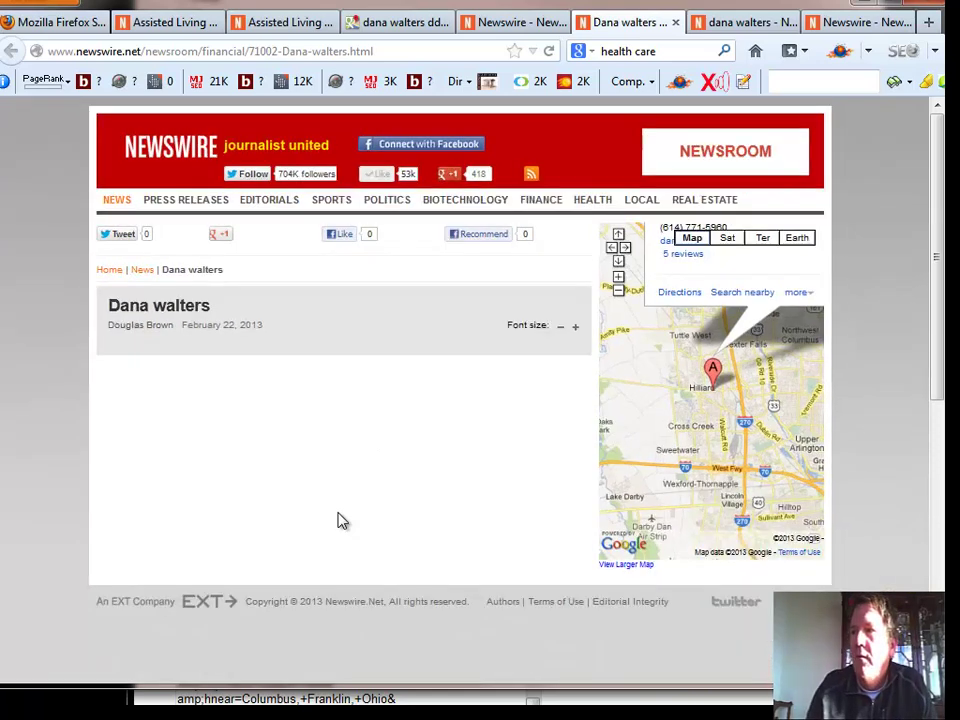
key(ctrl+minus)
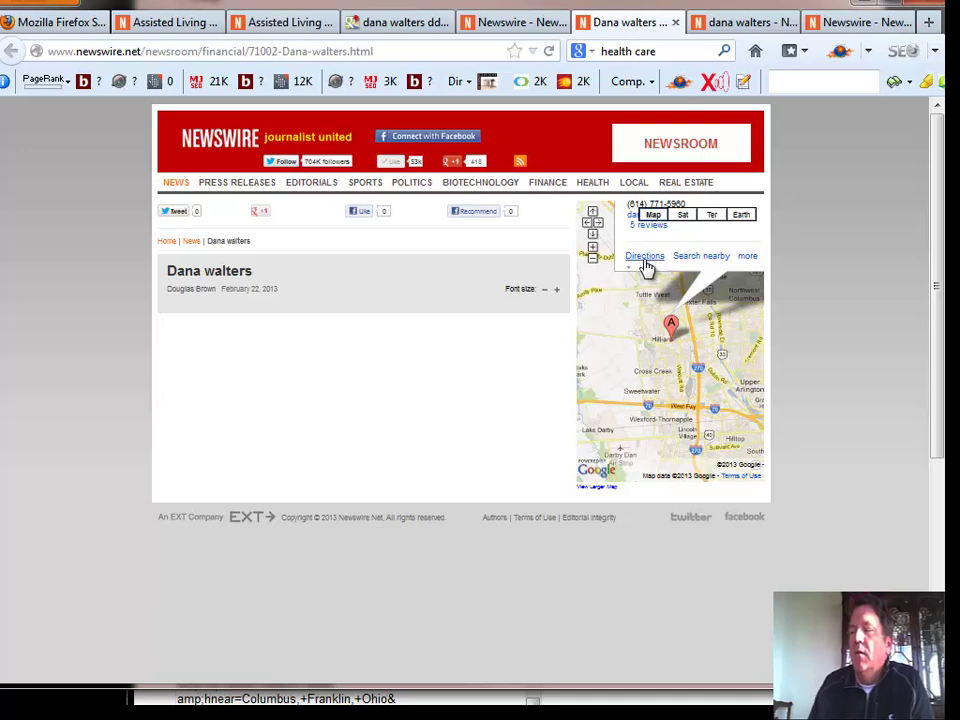
click(692, 256)
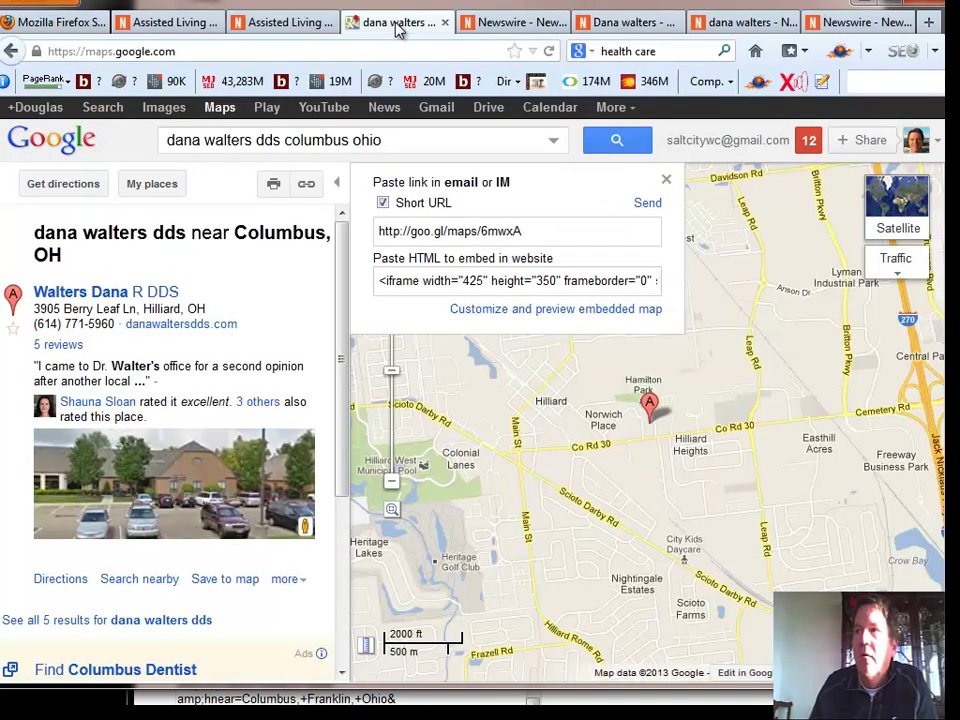
click(399, 22)
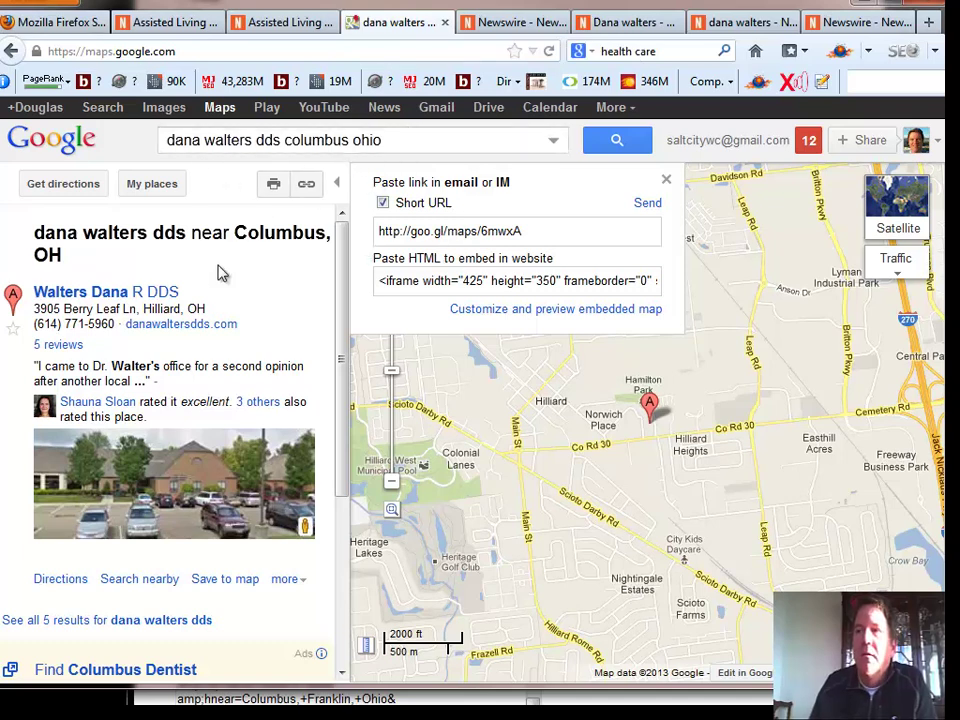
Step: Search Google Maps for the office address copied from the dentist's listing
drag(210, 312, 17, 318)
key(ctrl+c)
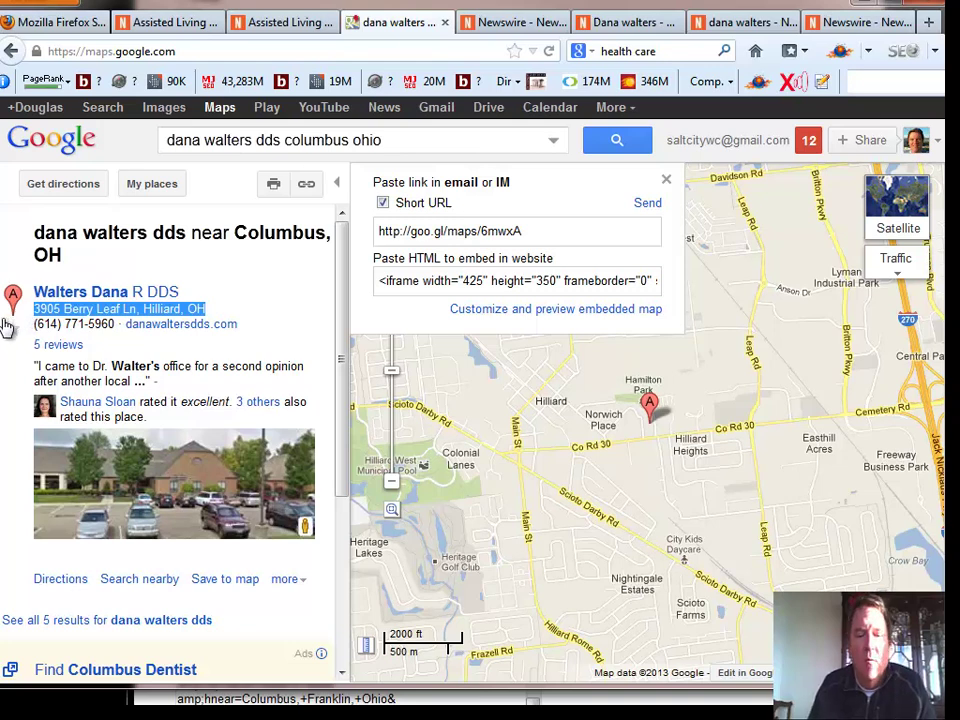
drag(406, 146, 120, 152)
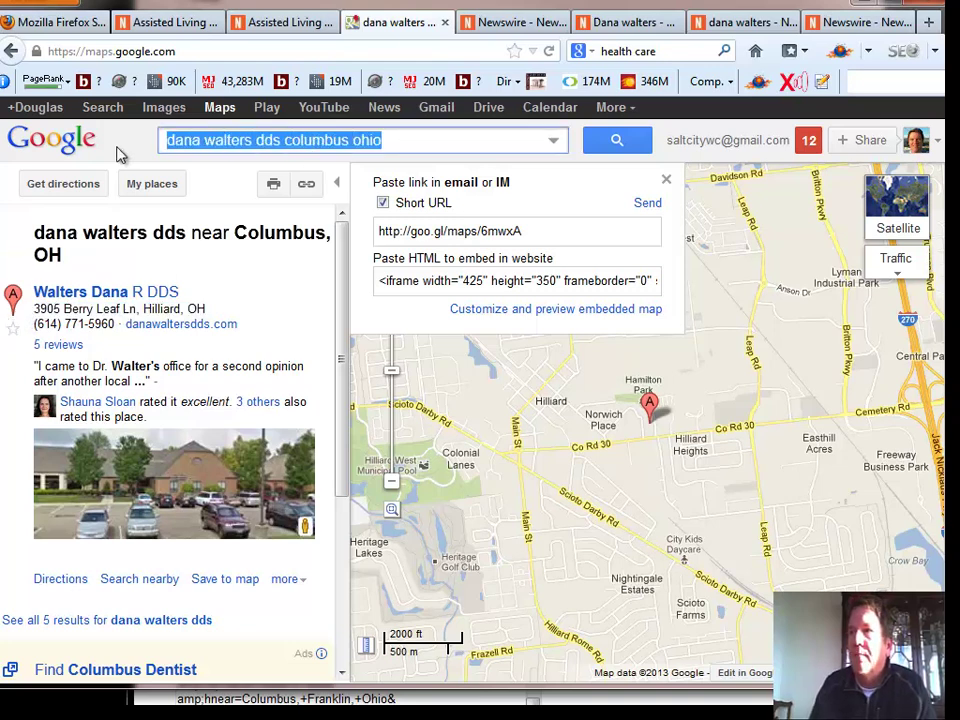
key(ctrl+v)
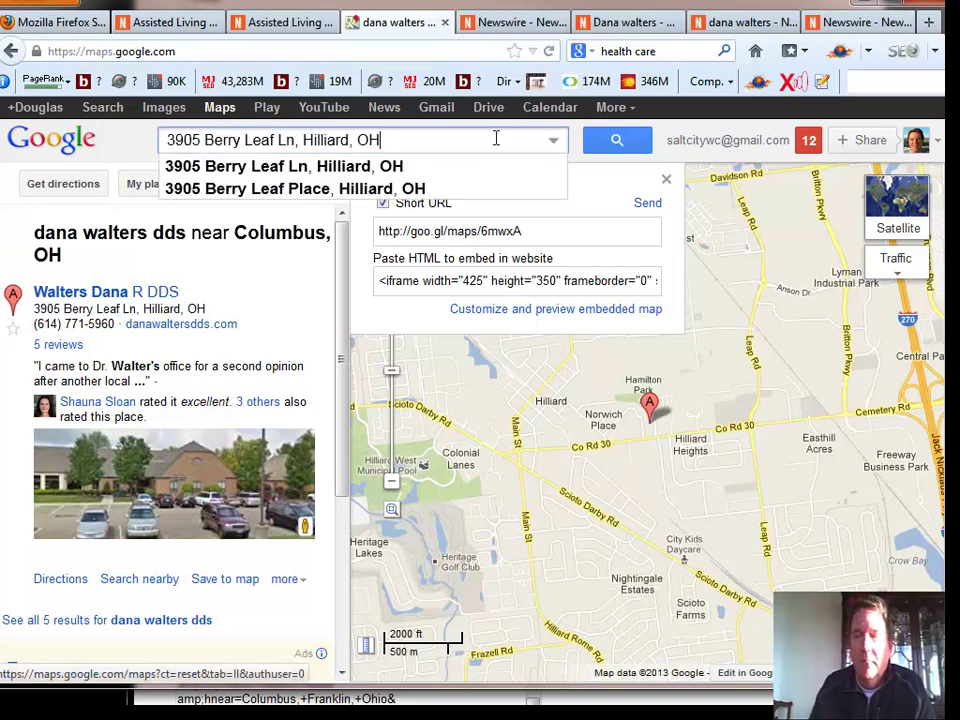
click(617, 140)
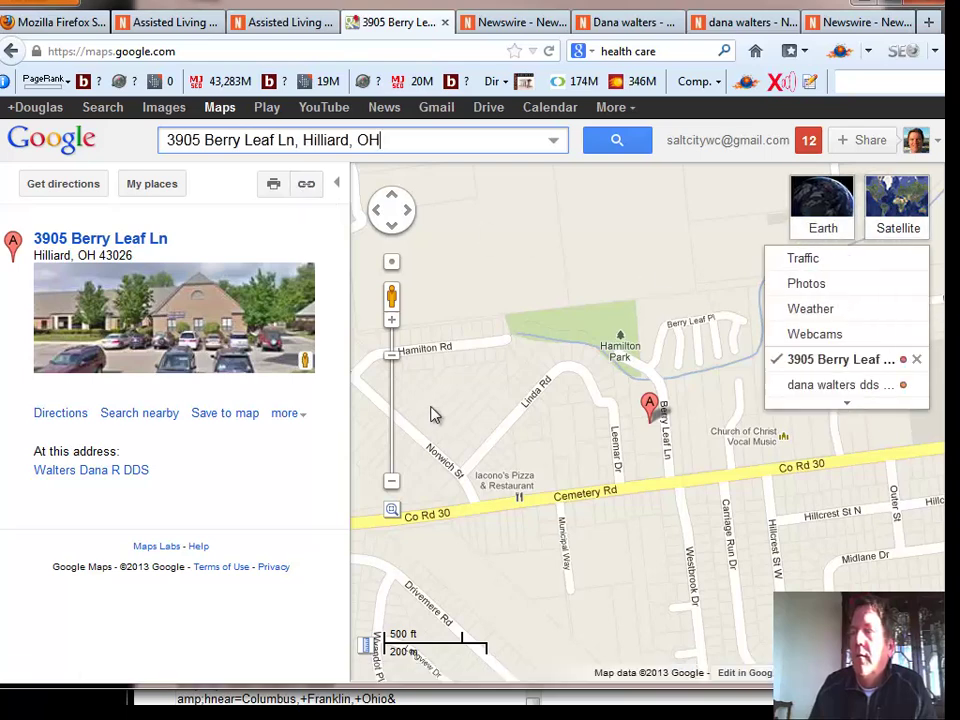
Step: Bring up this map's link panel, then return to the Assisted Living press release
click(306, 185)
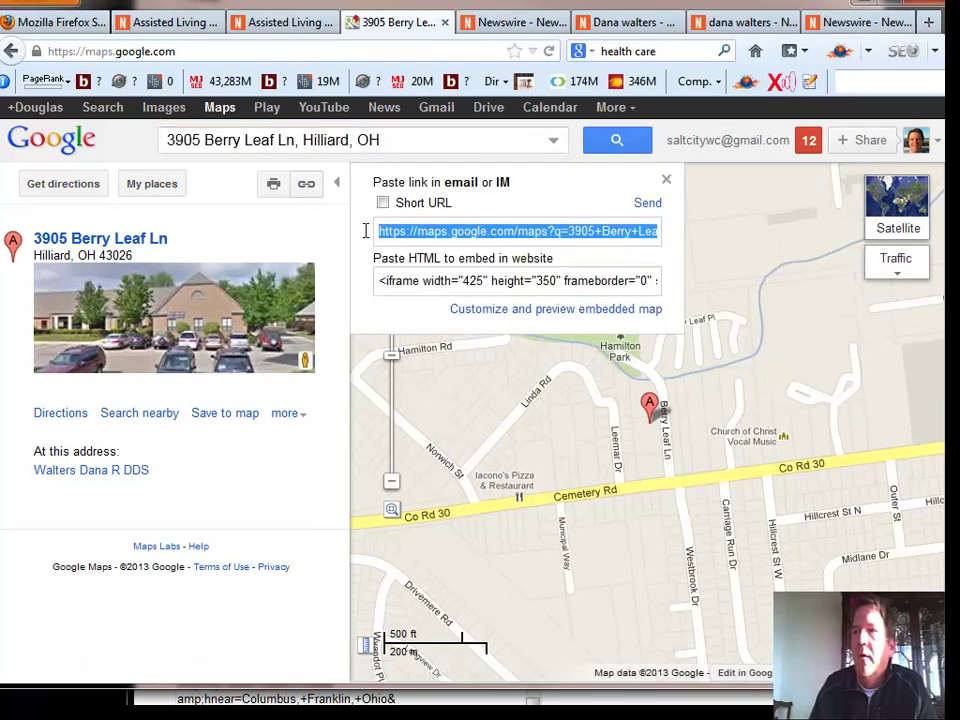
click(515, 318)
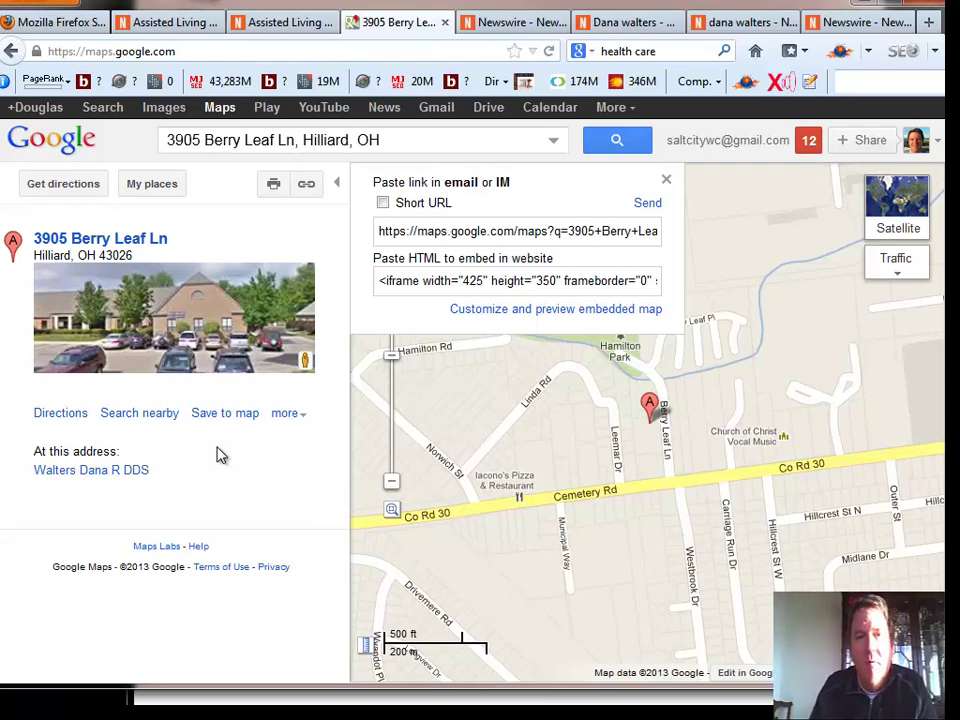
click(298, 26)
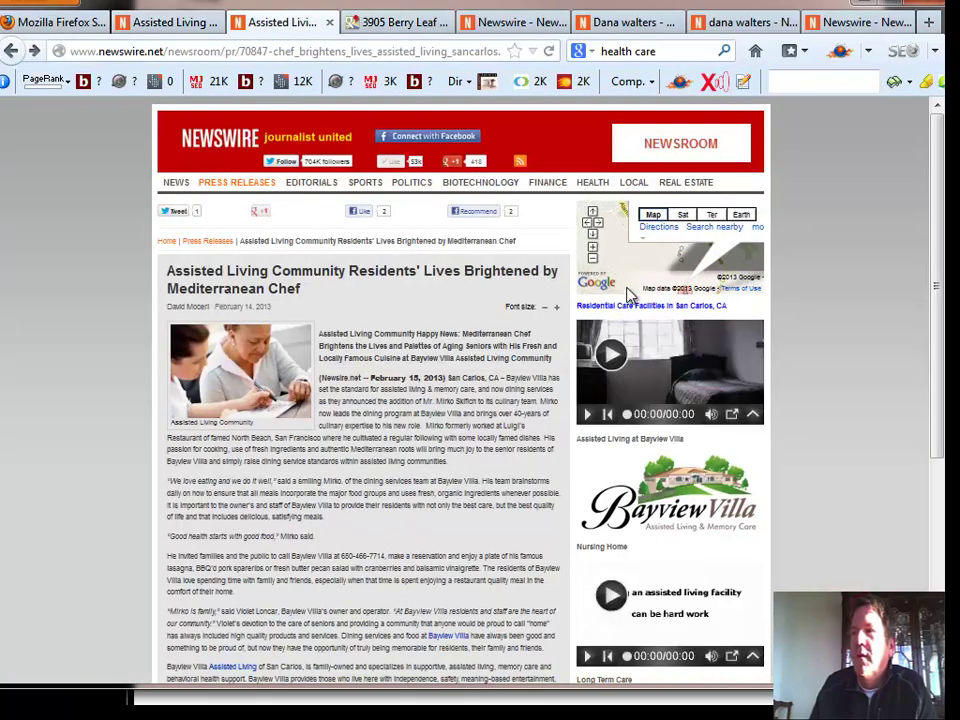